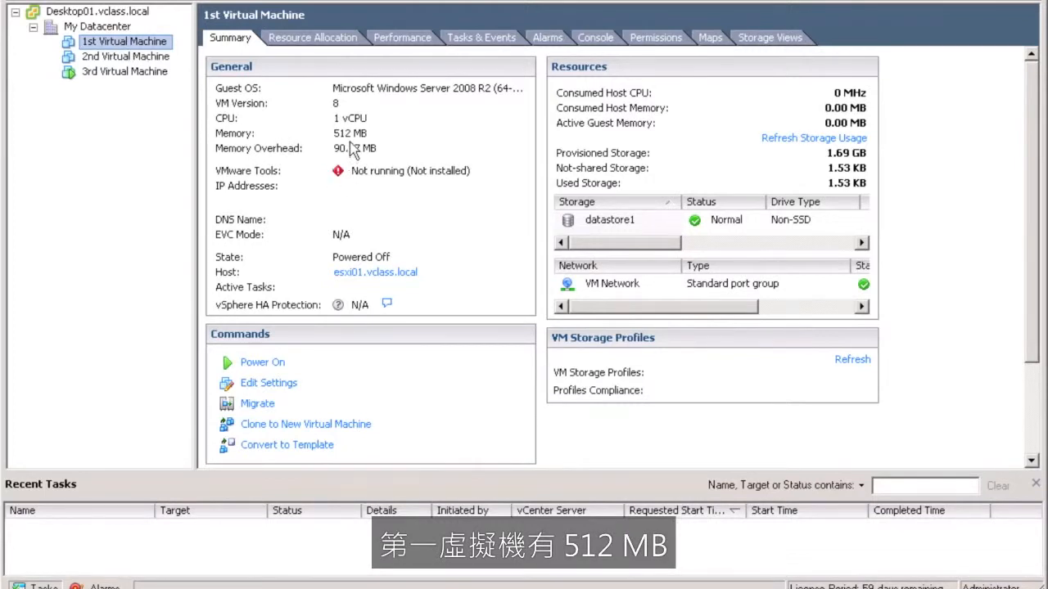
- Review the summaries of the 2nd and 3rd virtual machines to check their configured memory
click(135, 56)
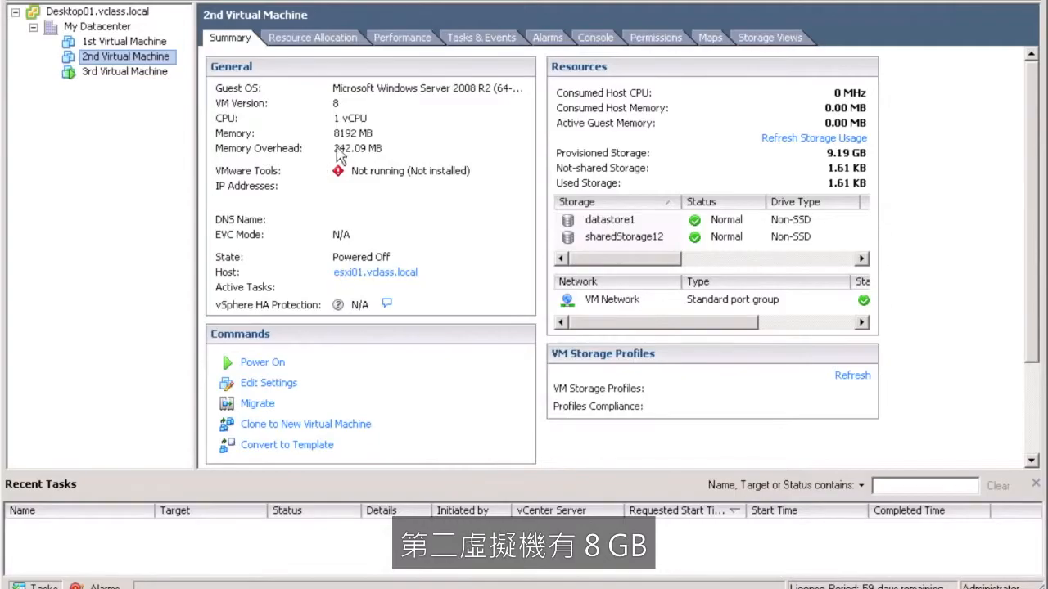
click(154, 73)
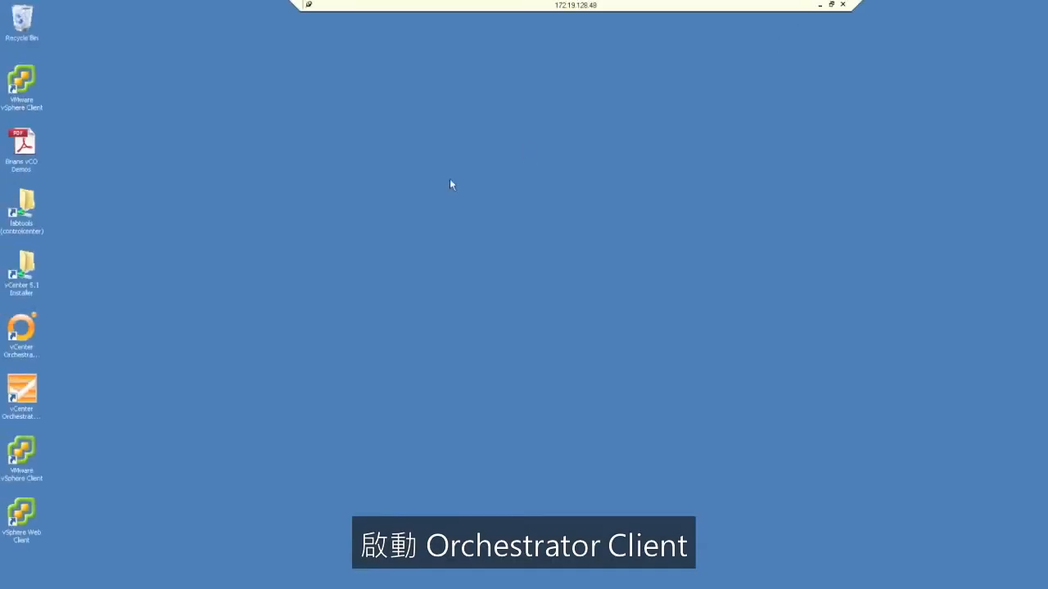
- Launch the vCenter Orchestrator Client and log in to host desktop01 as administrator with the account password
click(28, 341)
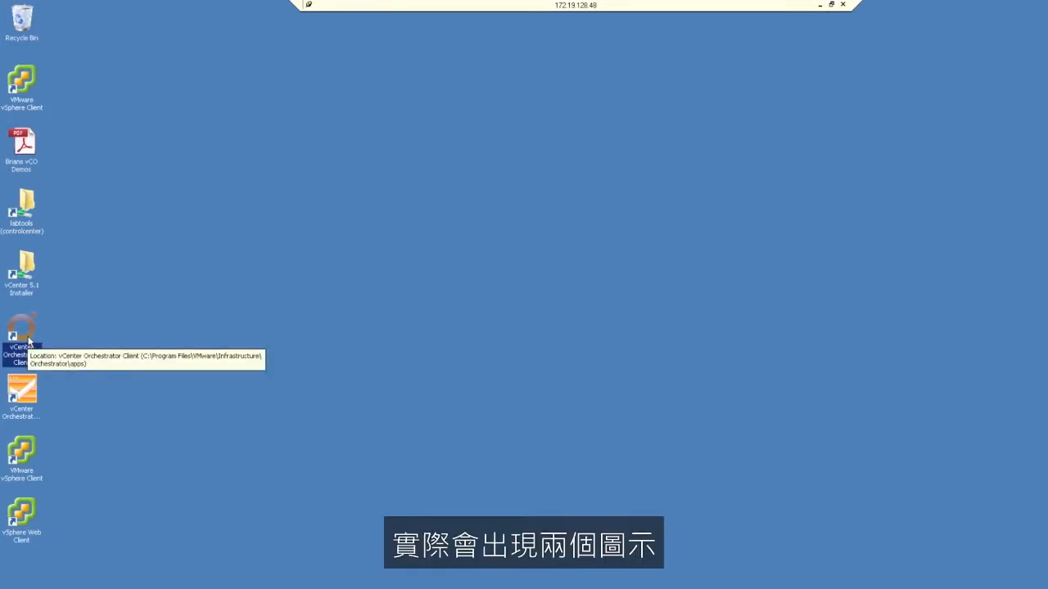
click(32, 383)
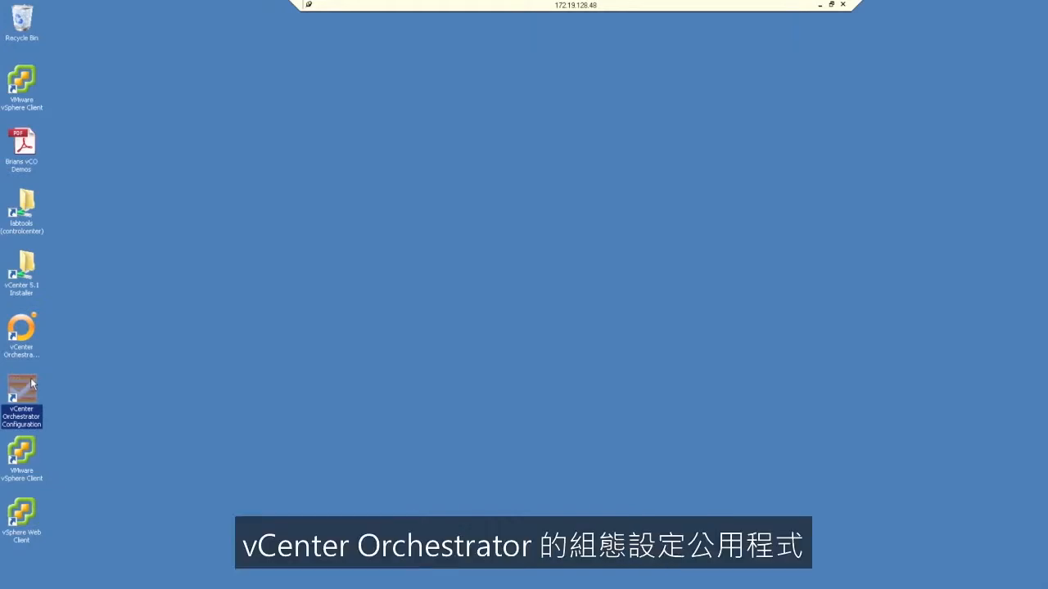
click(28, 340)
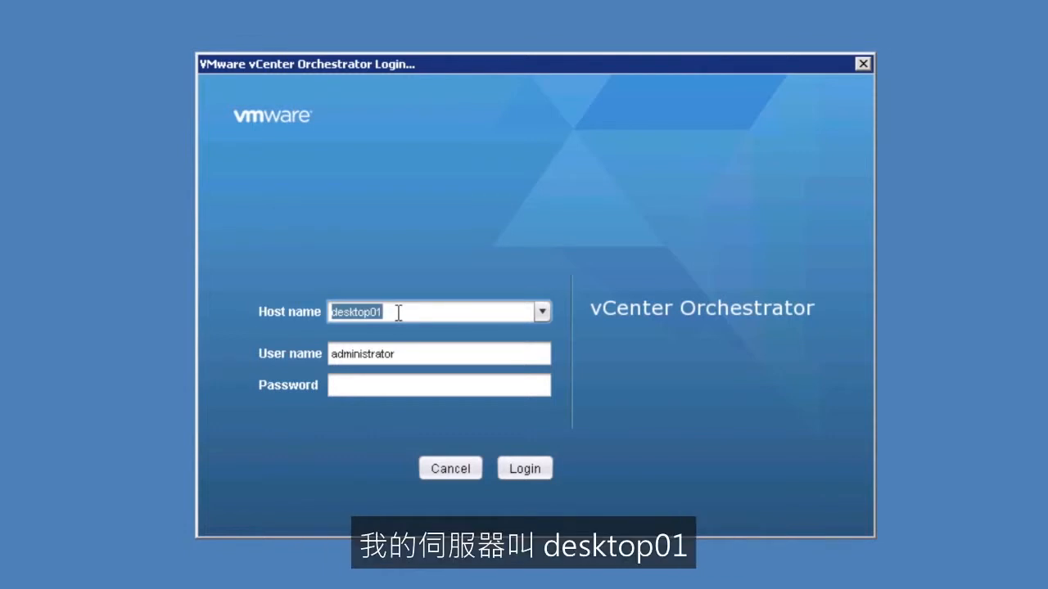
key(Tab)
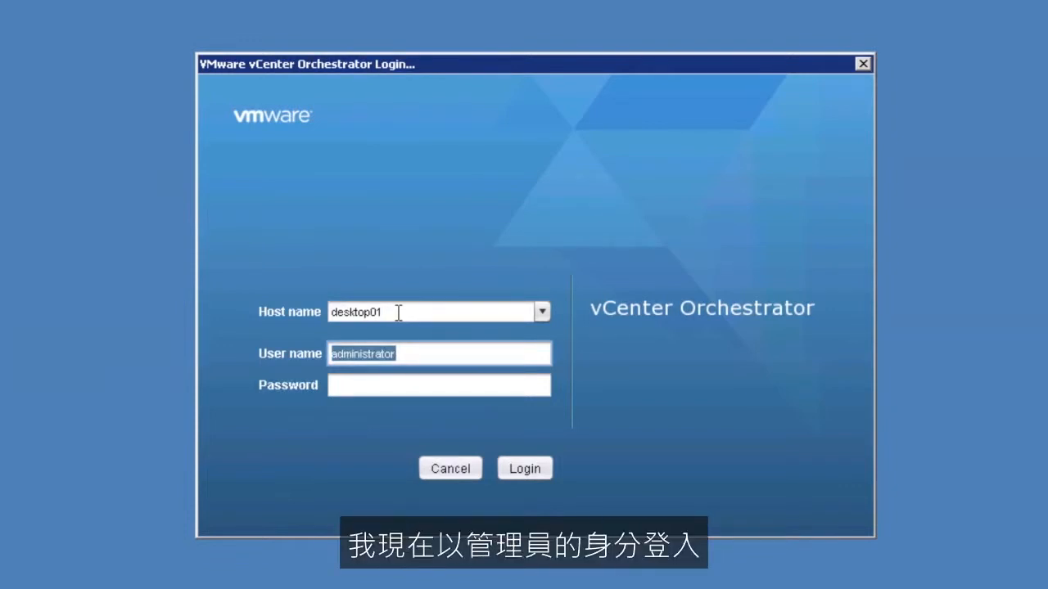
key(Tab)
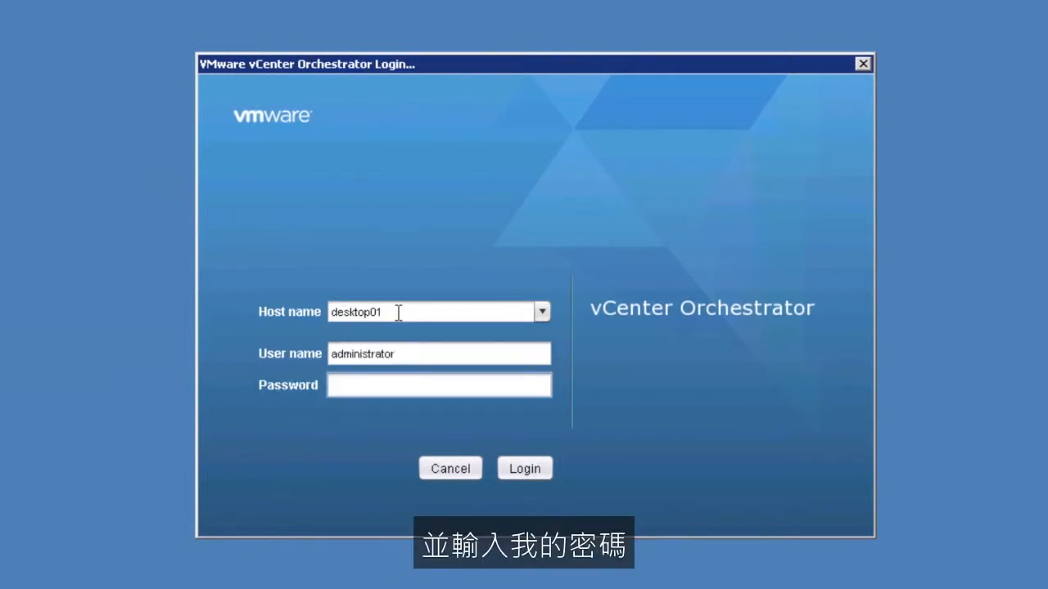
text(********)
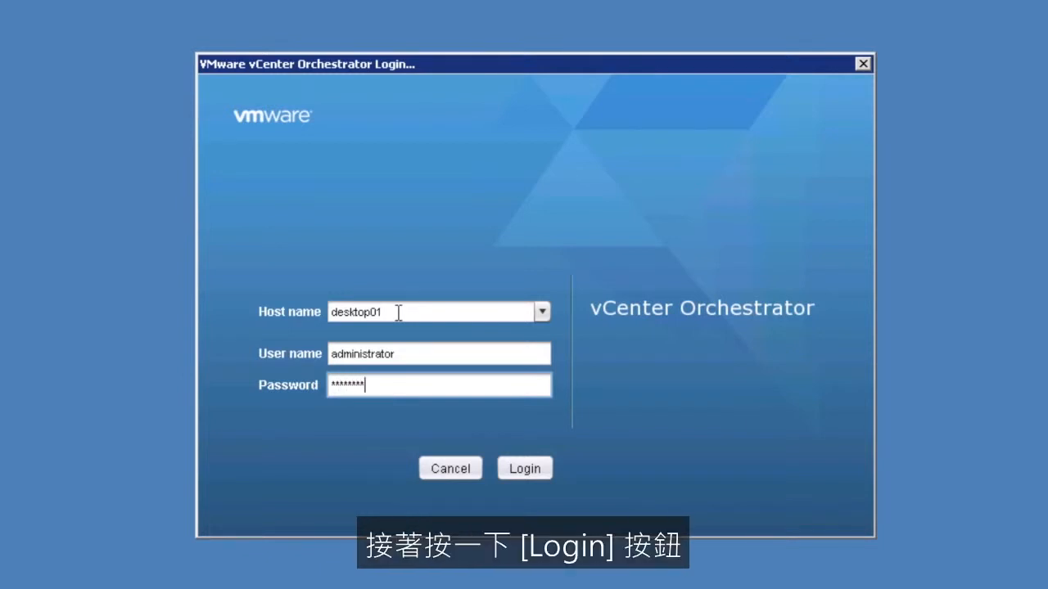
click(530, 473)
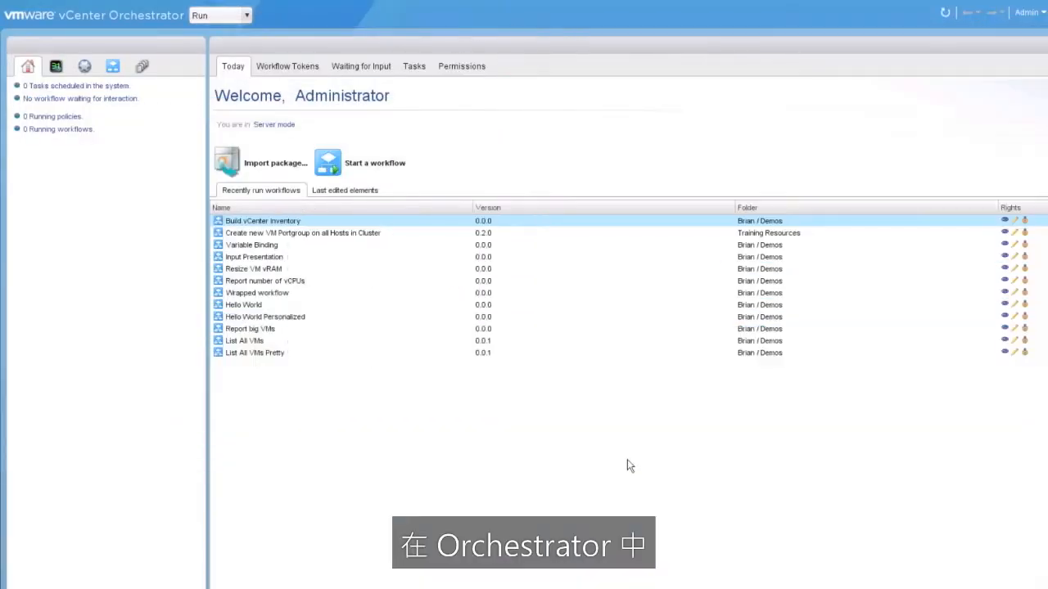
- Switch to Design mode and open the schema of the Report big VMs workflow in the Demos folder
click(248, 16)
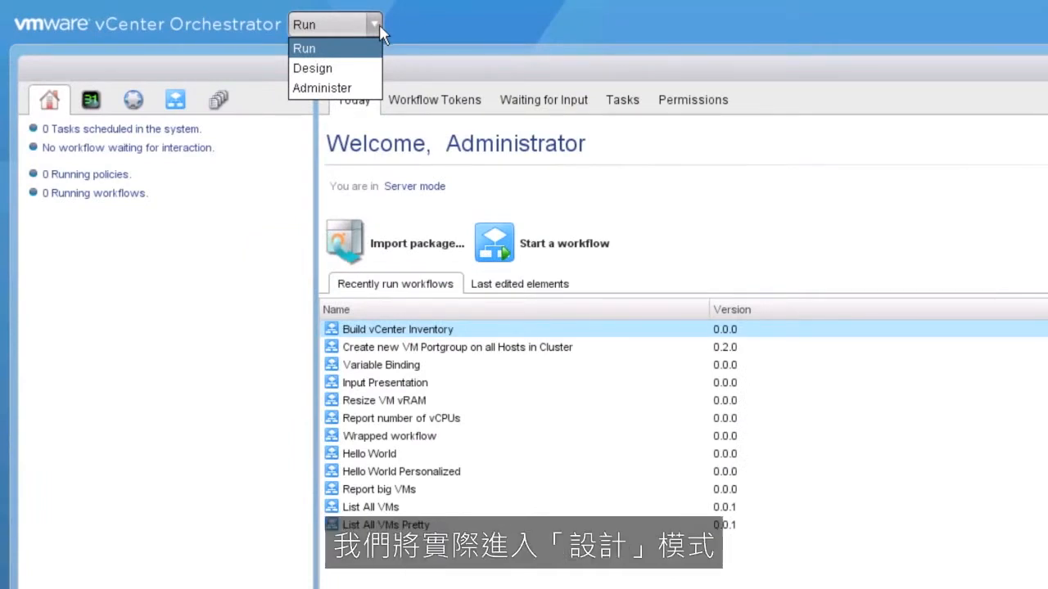
click(353, 70)
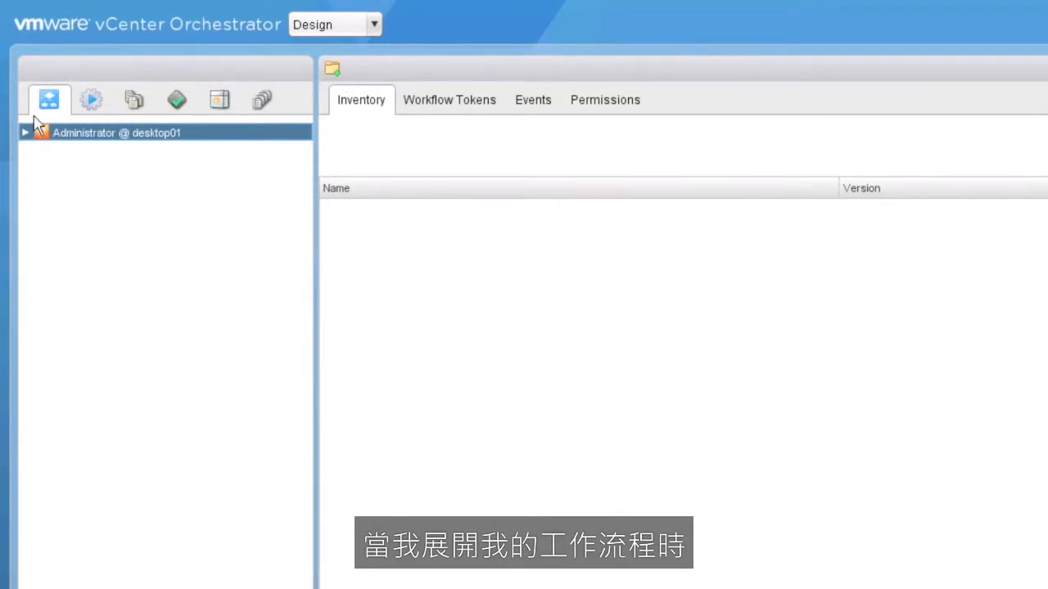
click(26, 133)
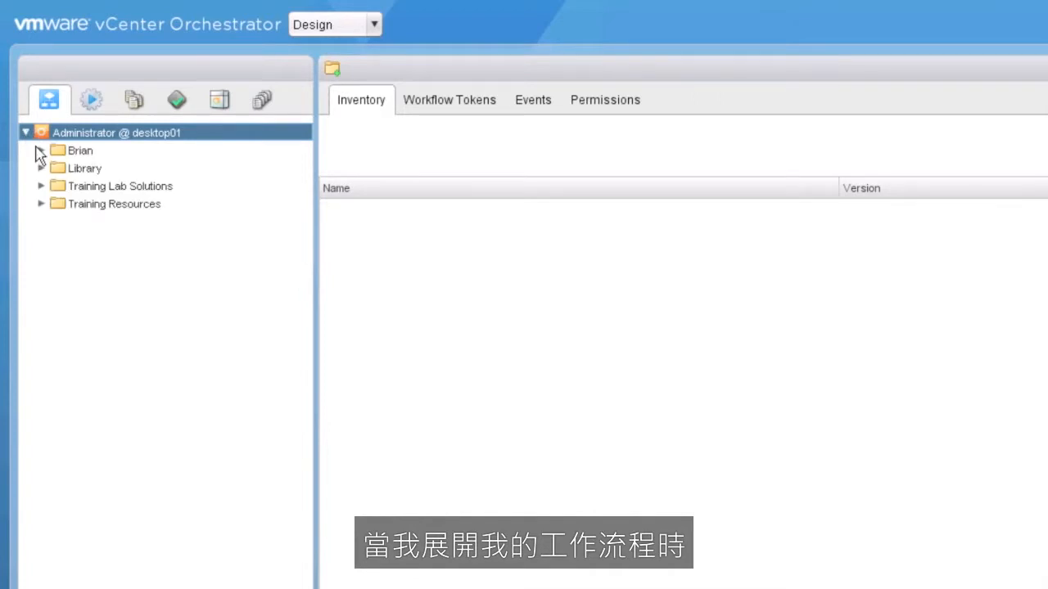
click(41, 151)
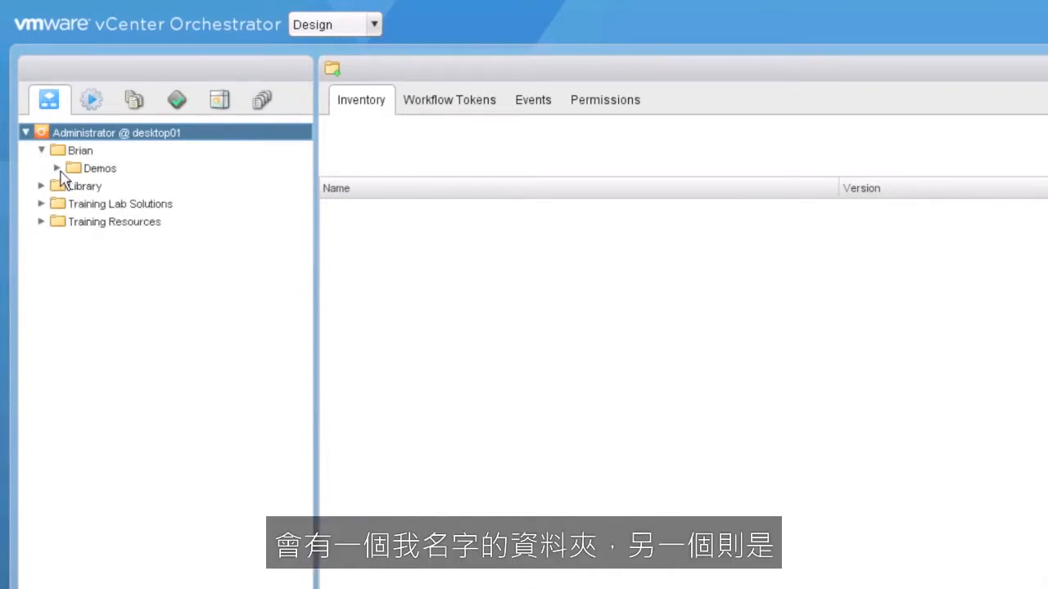
click(57, 167)
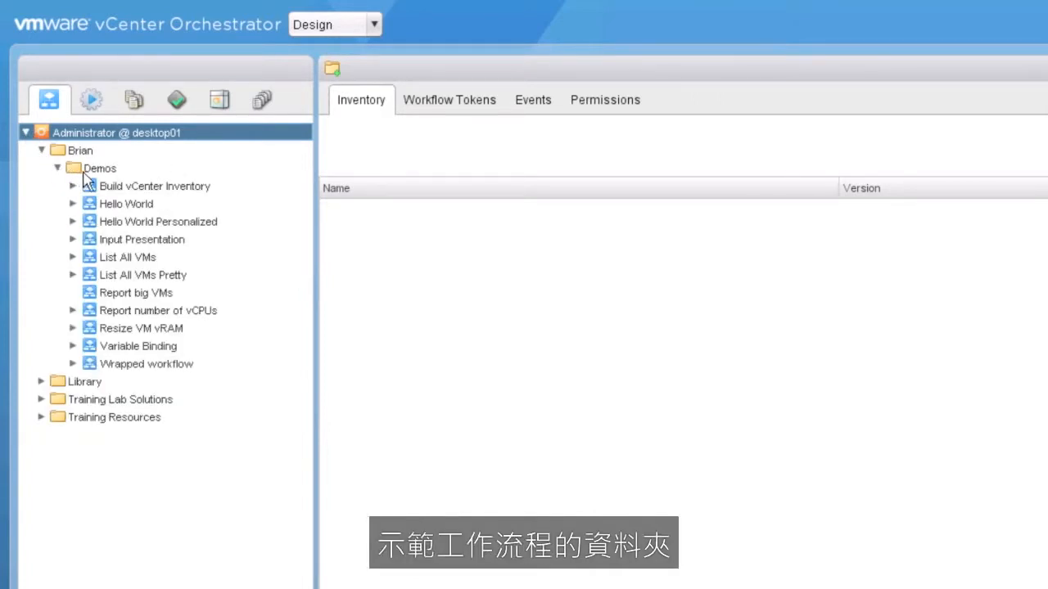
click(142, 295)
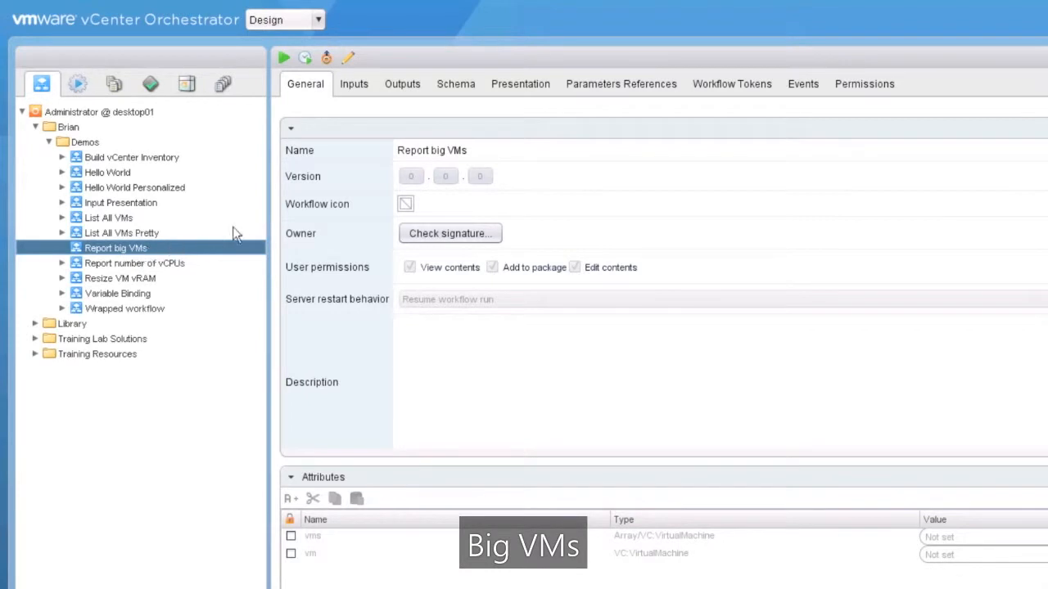
click(451, 86)
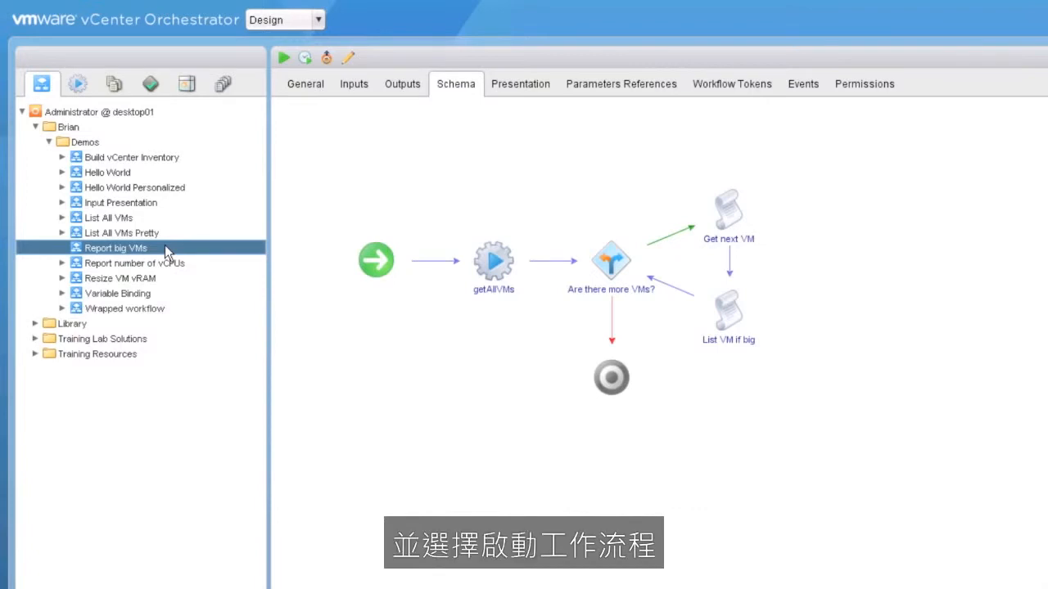
- Start the Report big VMs workflow to find VMs larger than 1024 MB
right_click(144, 248)
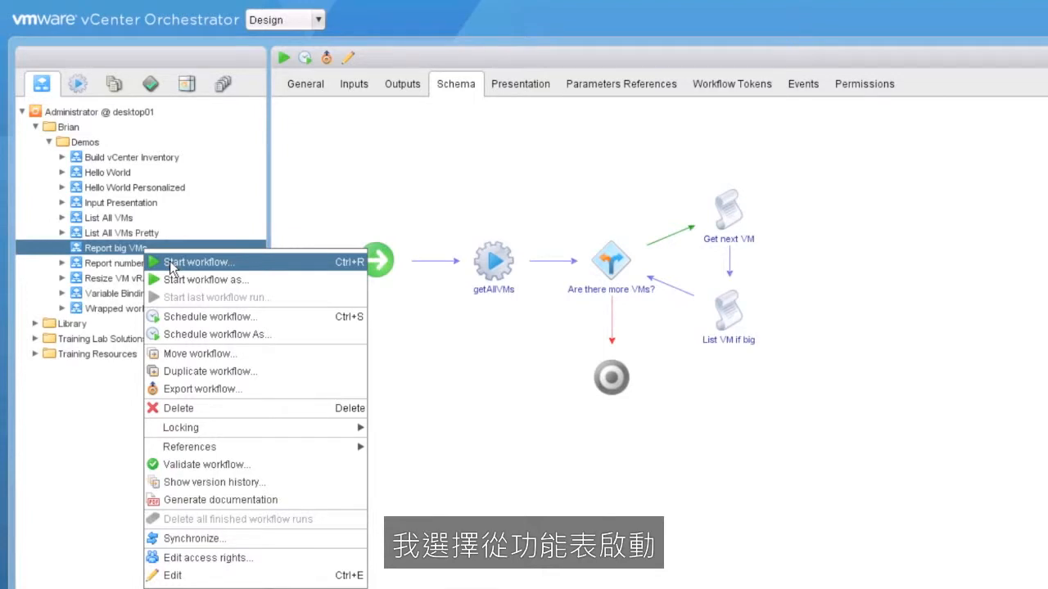
click(170, 264)
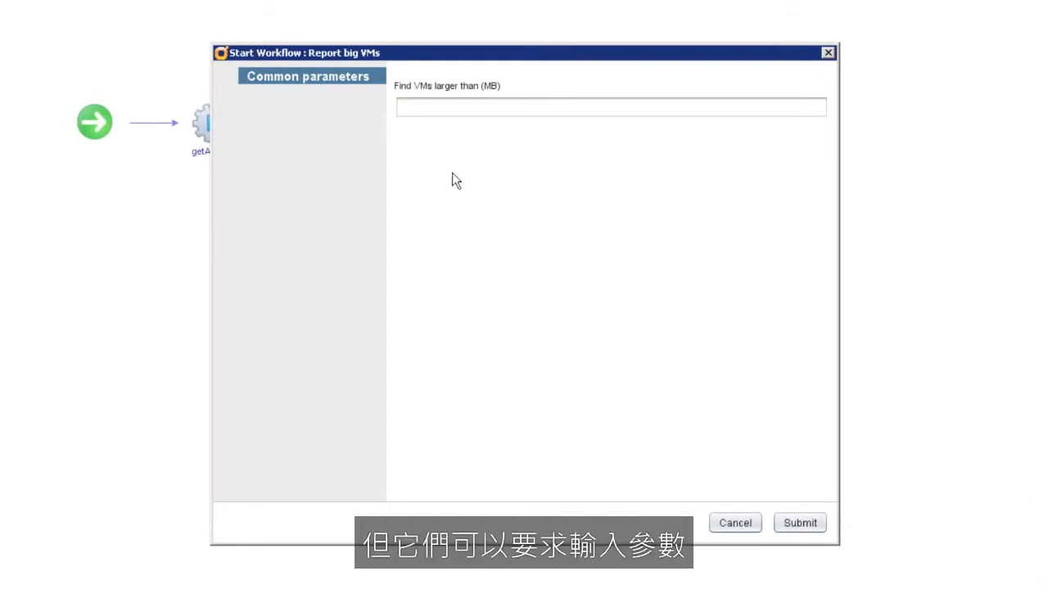
click(456, 108)
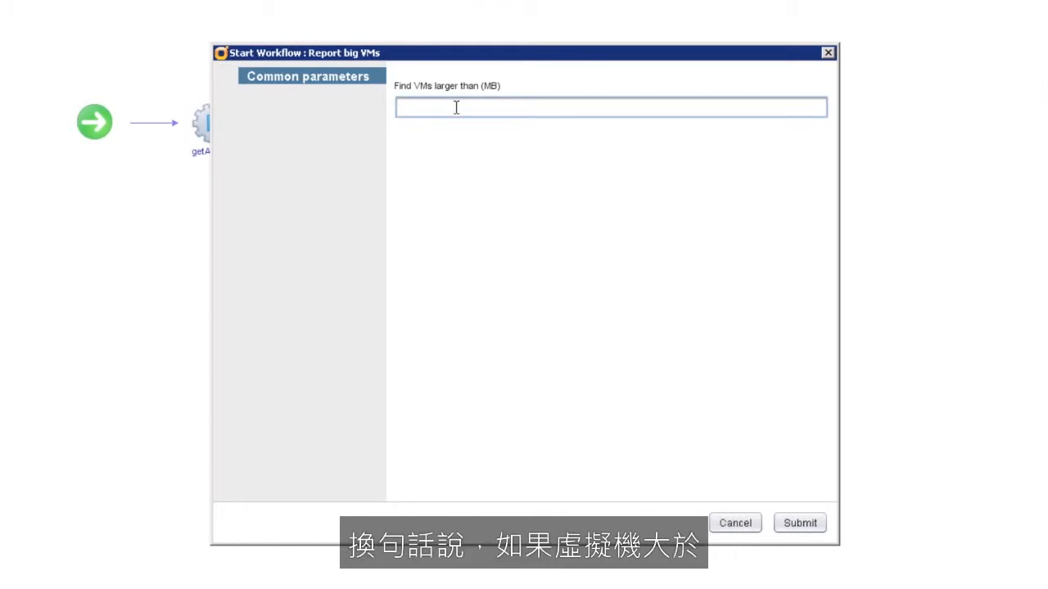
text(1024)
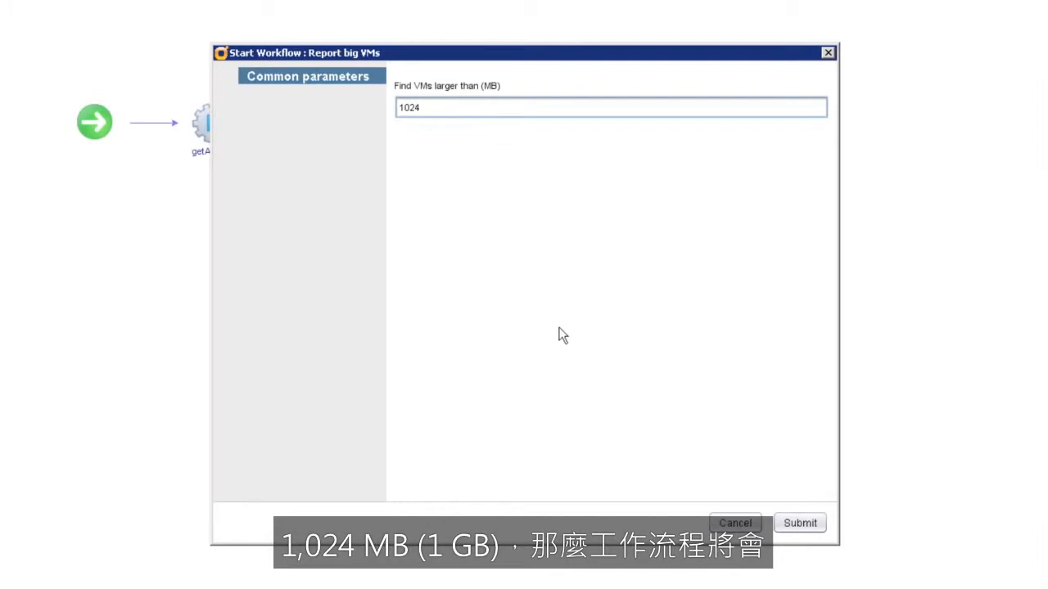
click(800, 523)
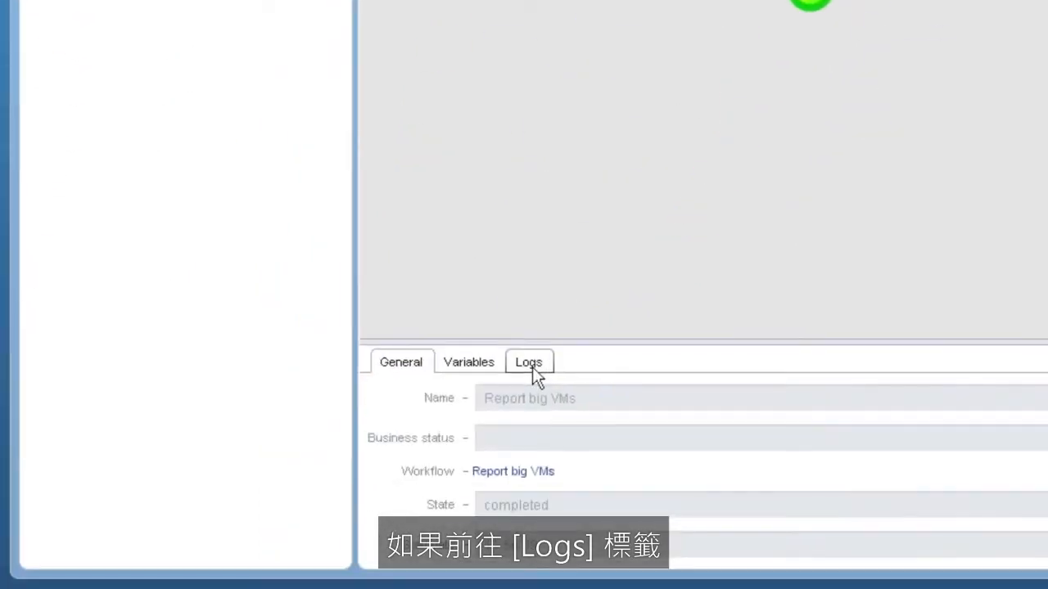
- Check the logs of the completed Report big VMs run, and compare the workflow's own details with its run entry
click(531, 361)
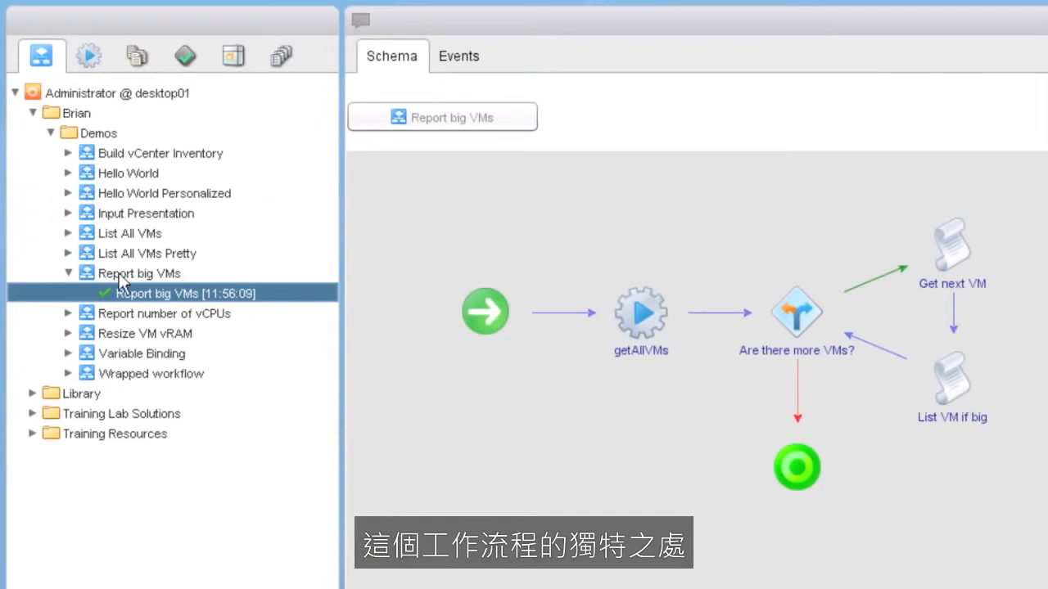
click(119, 274)
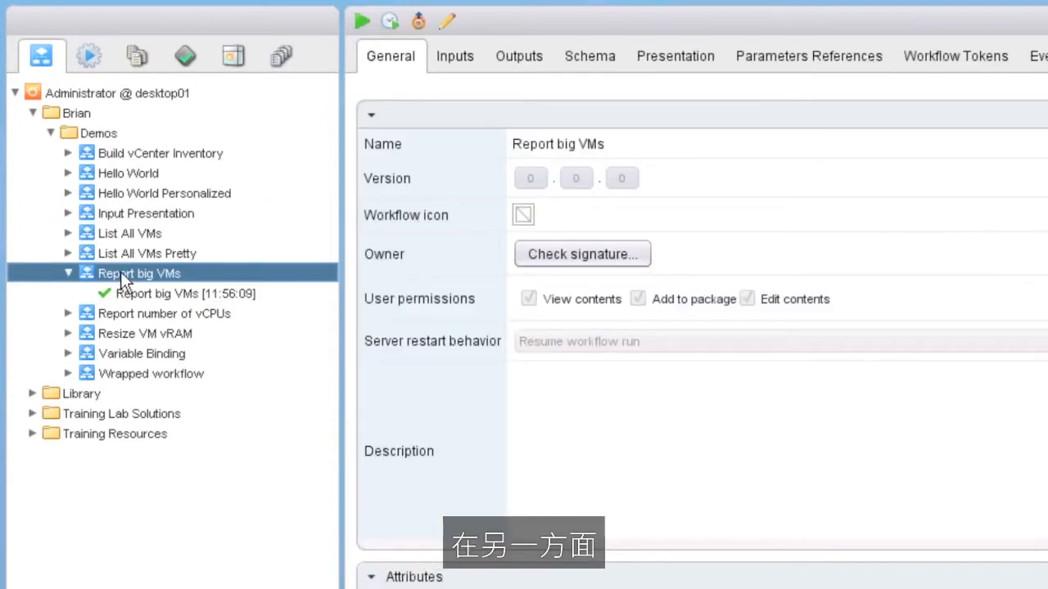
click(154, 296)
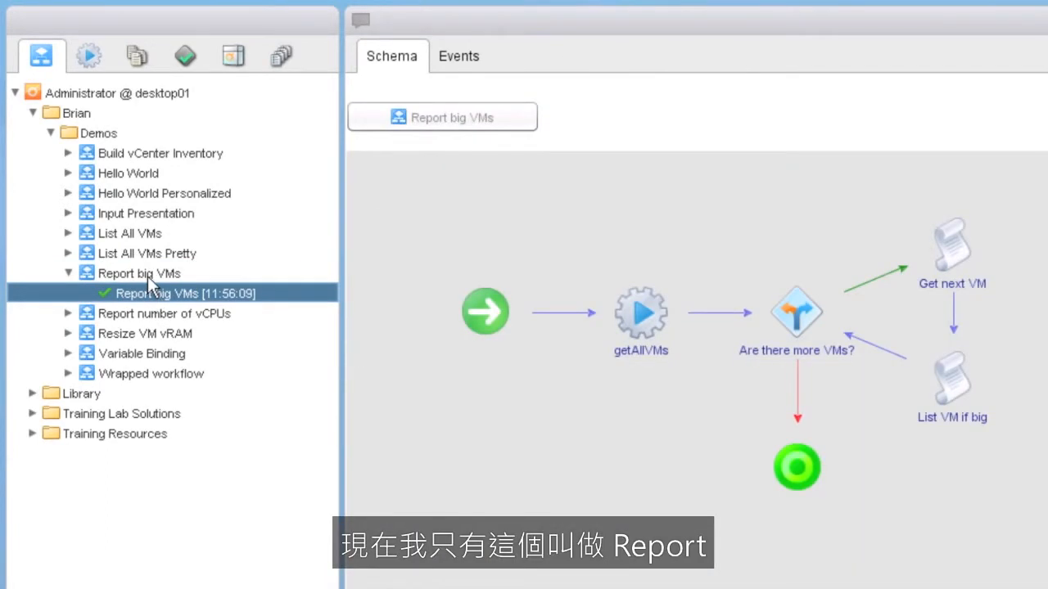
- Run the Report big VMs workflow a second time with the same 1024 MB size threshold
click(135, 275)
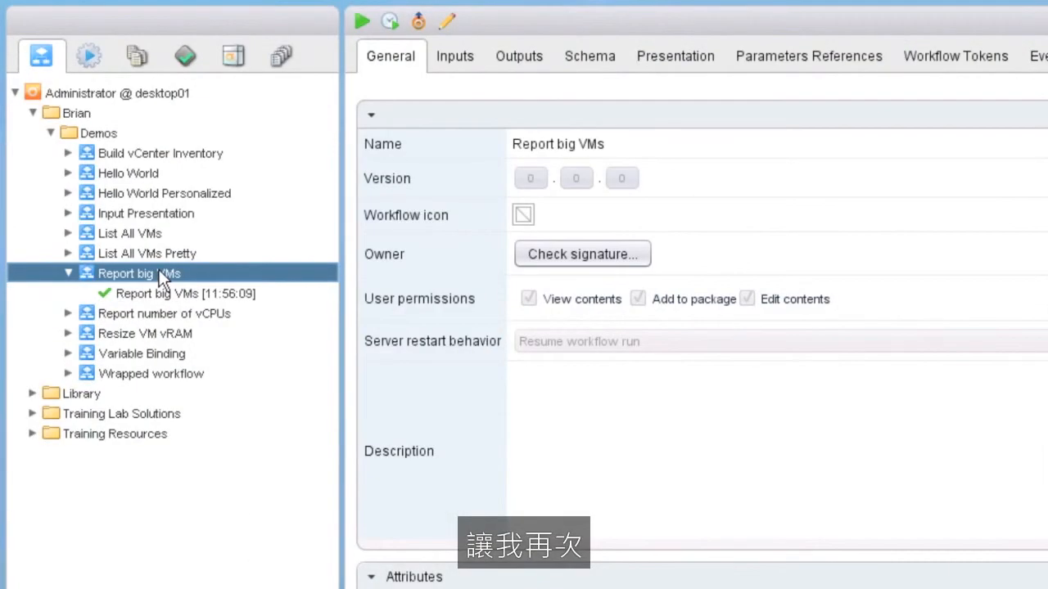
right_click(159, 269)
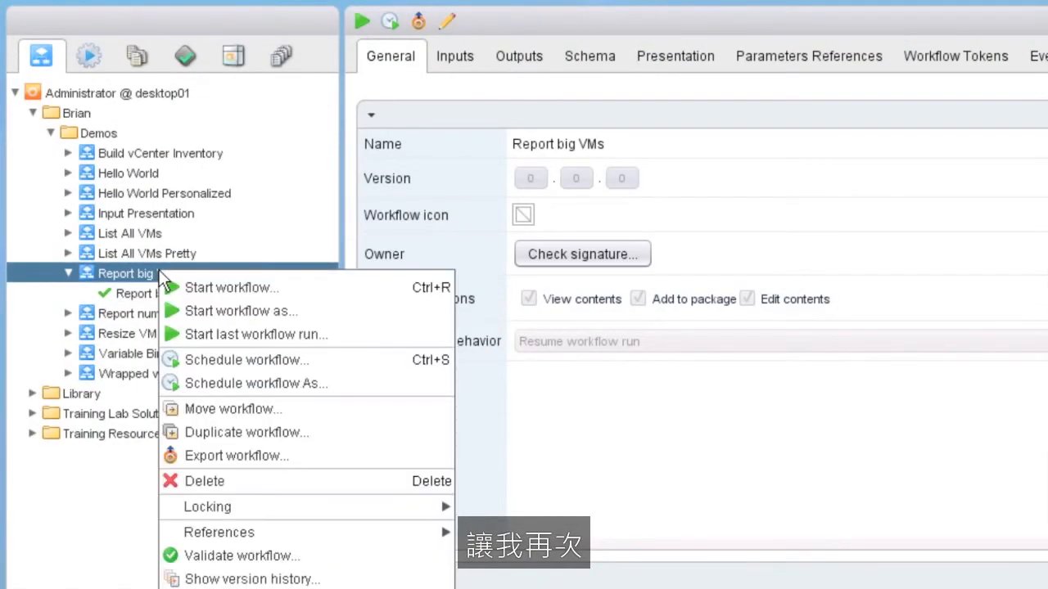
click(216, 286)
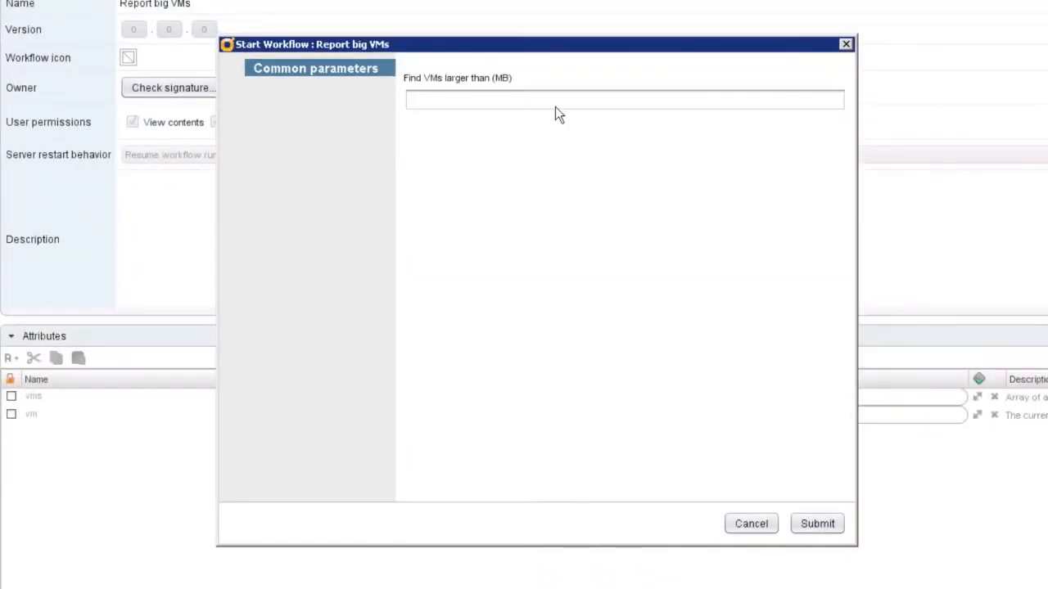
click(558, 99)
text(1024)
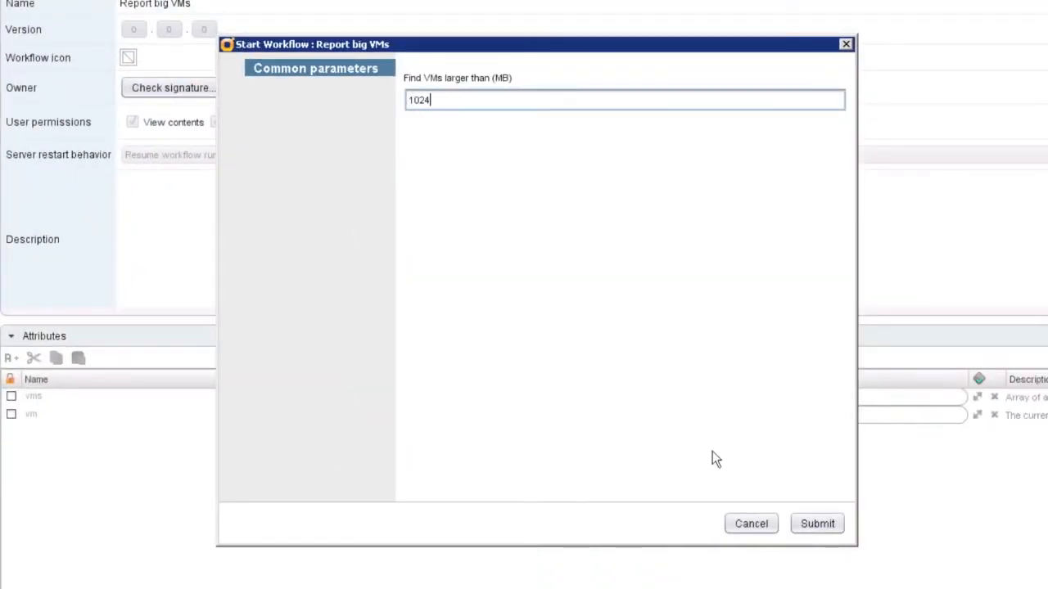
click(823, 523)
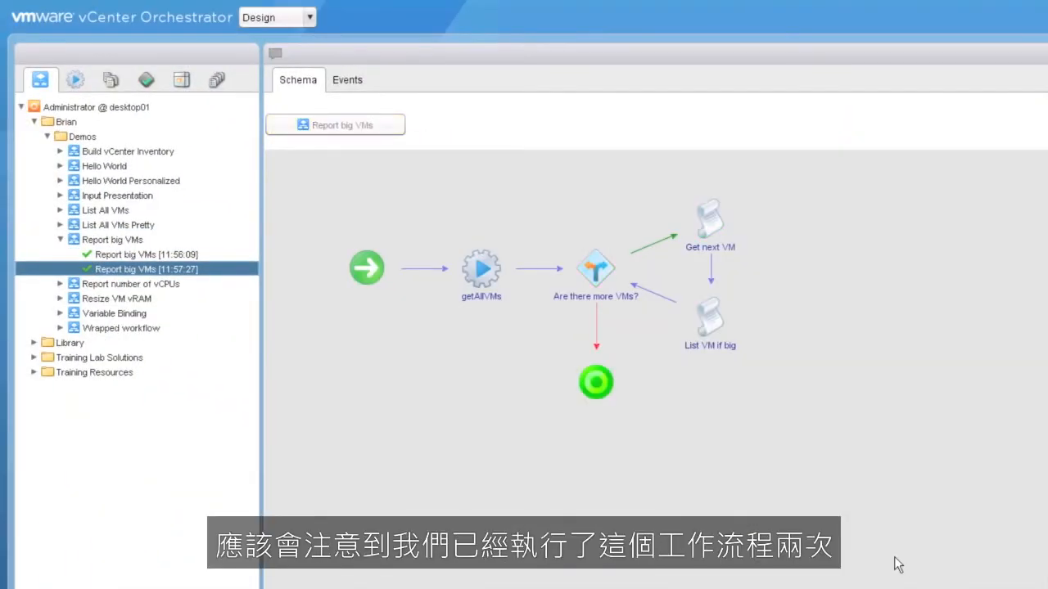
- Inspect the logs and general details of the earlier Report big VMs run
click(144, 255)
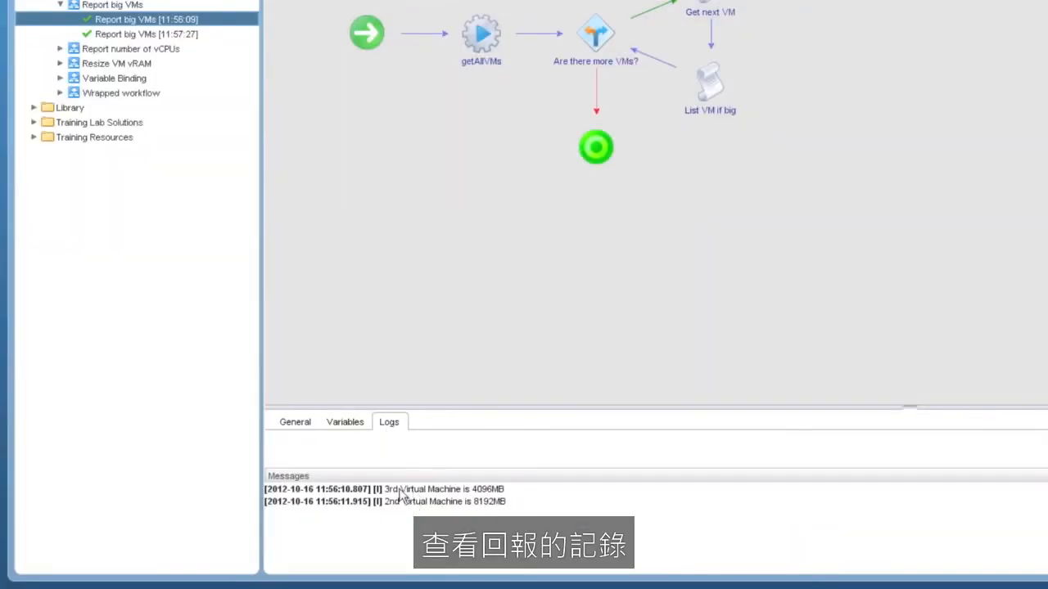
click(295, 423)
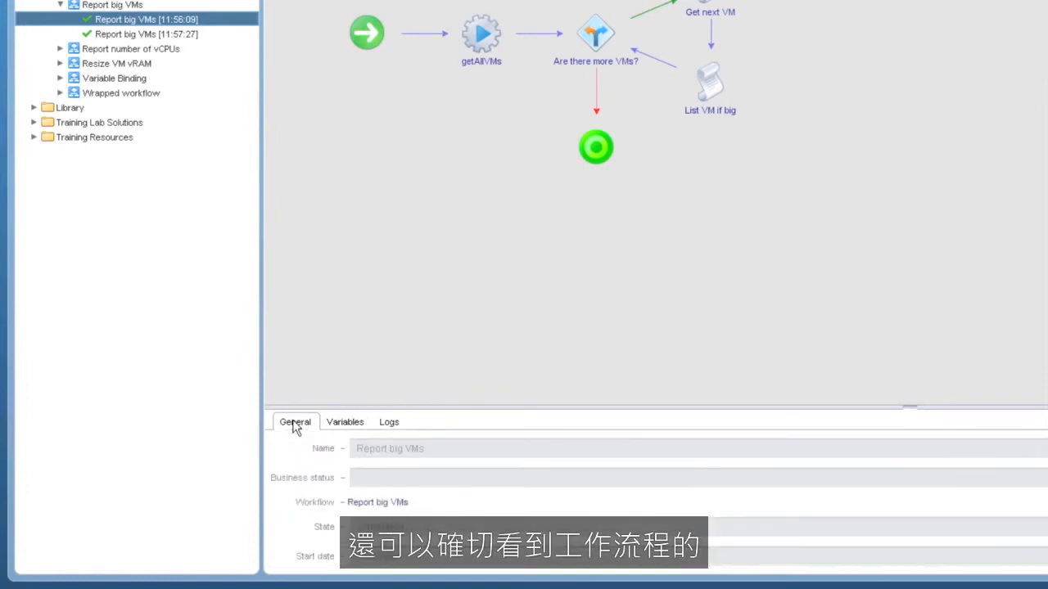